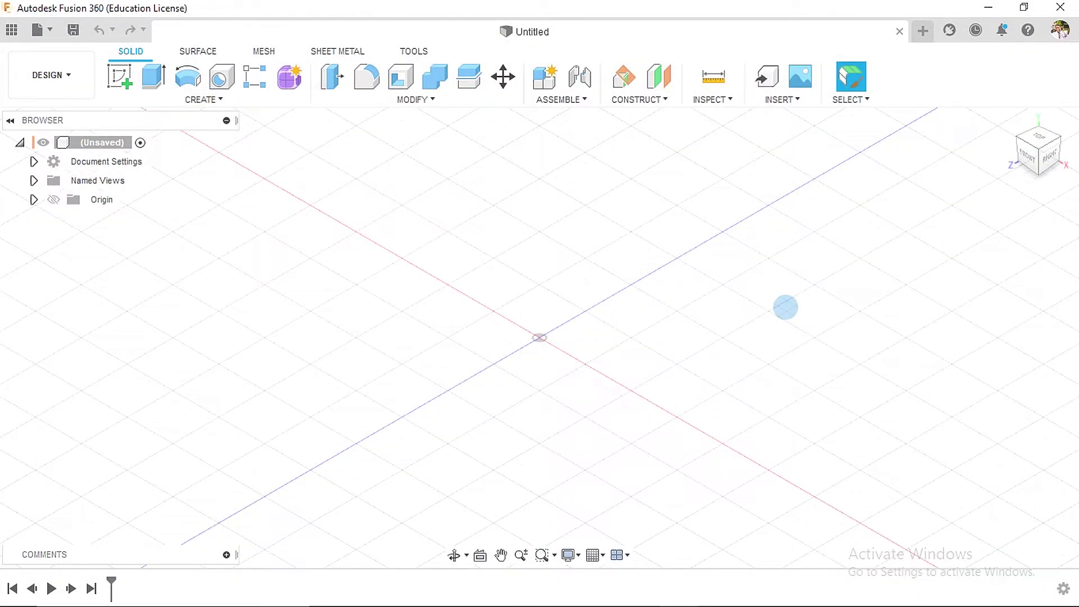
Step: Sketch on an origin plane a 212 mm diameter circle centred on the origin
{"action": "left_click", "coordinate": [119, 77]}
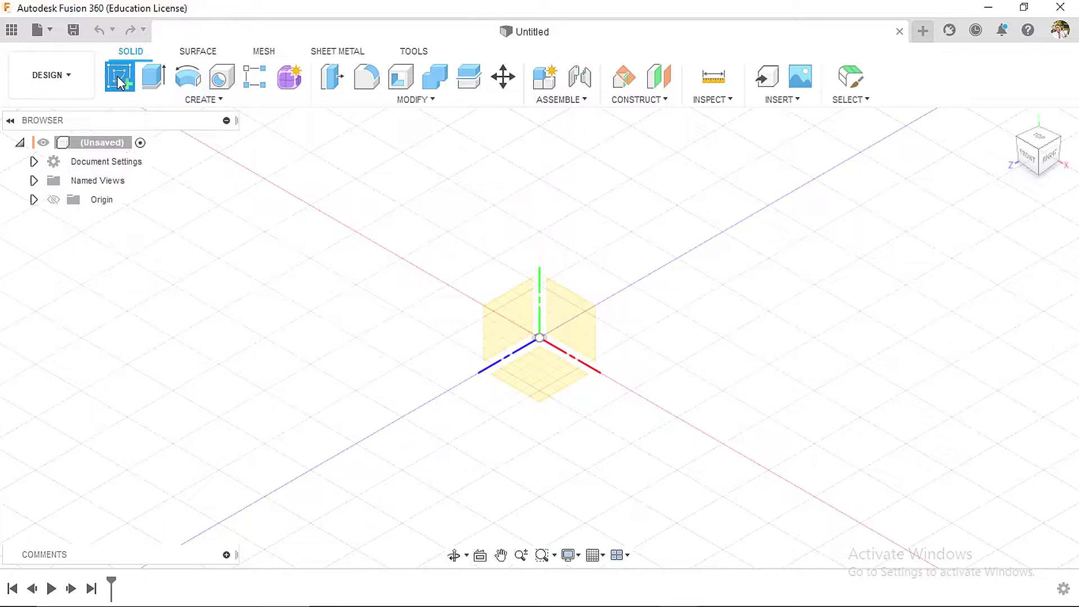
{"action": "left_click", "coordinate": [517, 315]}
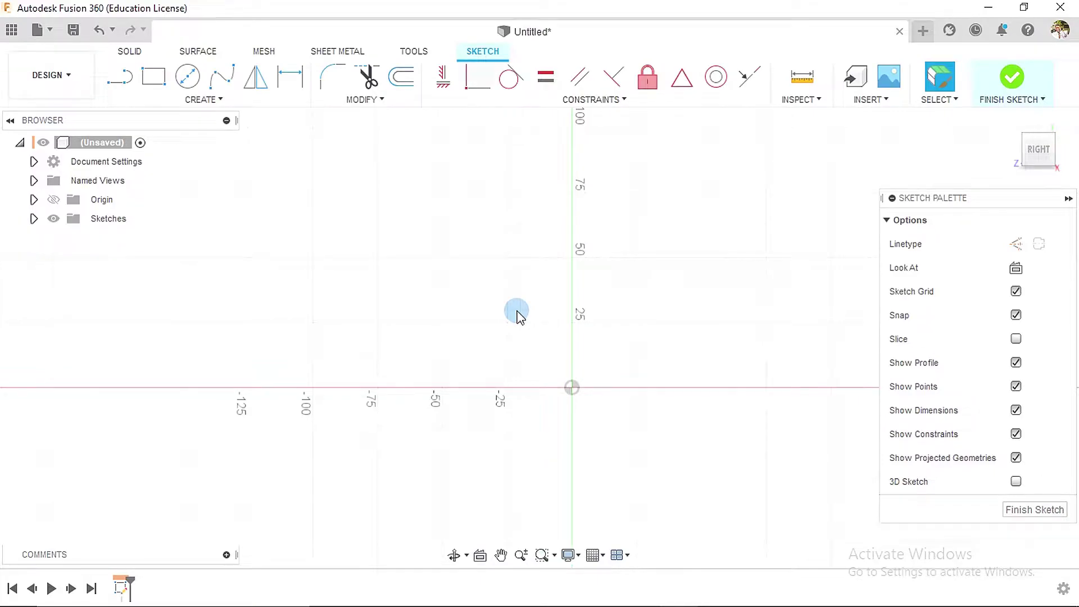
{"action": "left_click", "coordinate": [188, 77]}
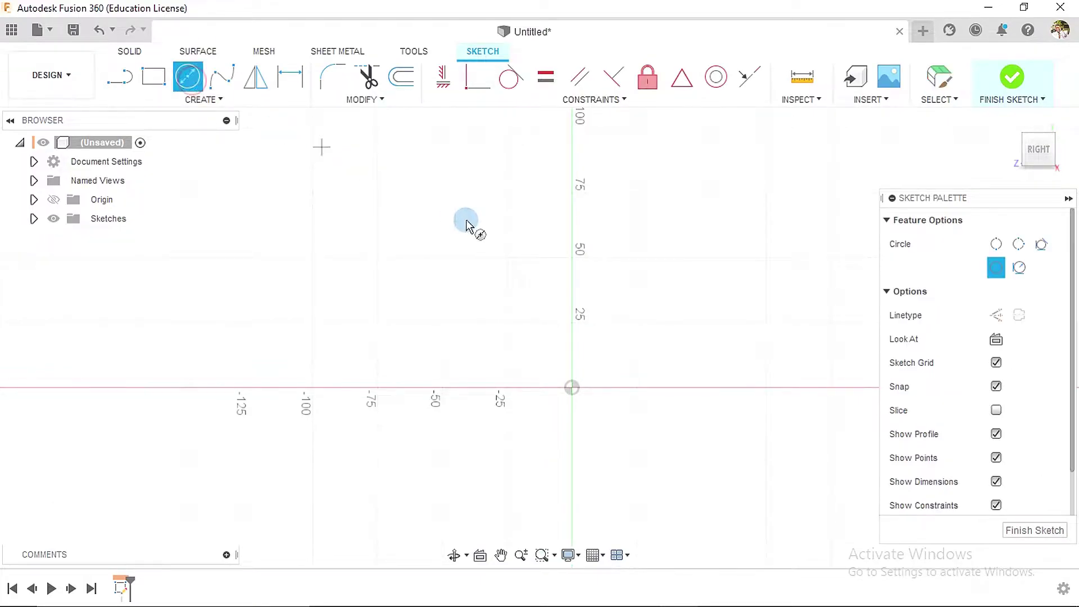
{"action": "left_click", "coordinate": [573, 385]}
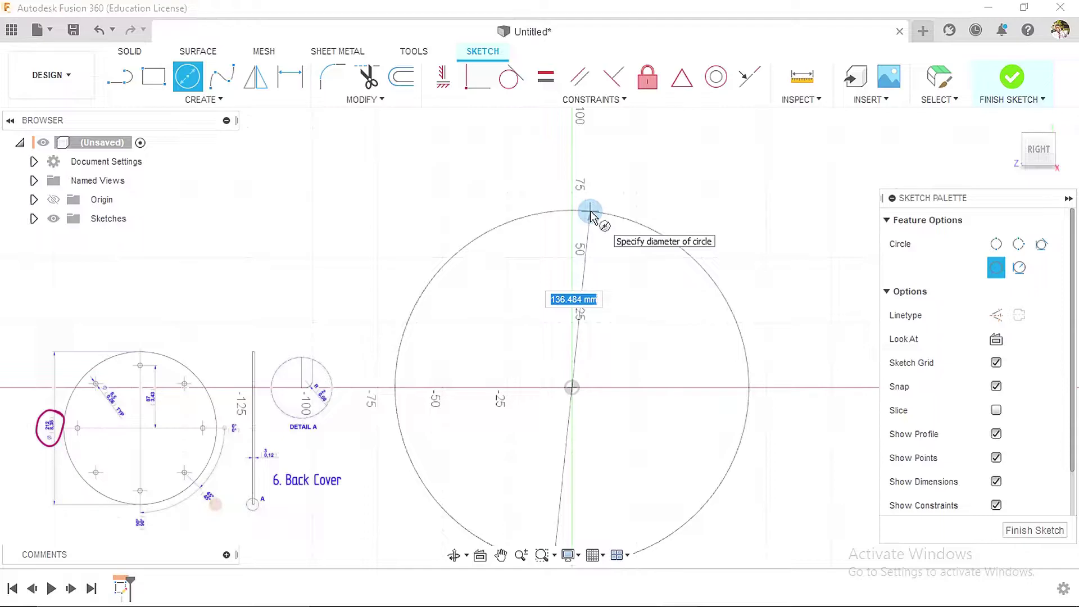
{"action": "type", "text": "210"}
{"action": "key", "text": "Return"}
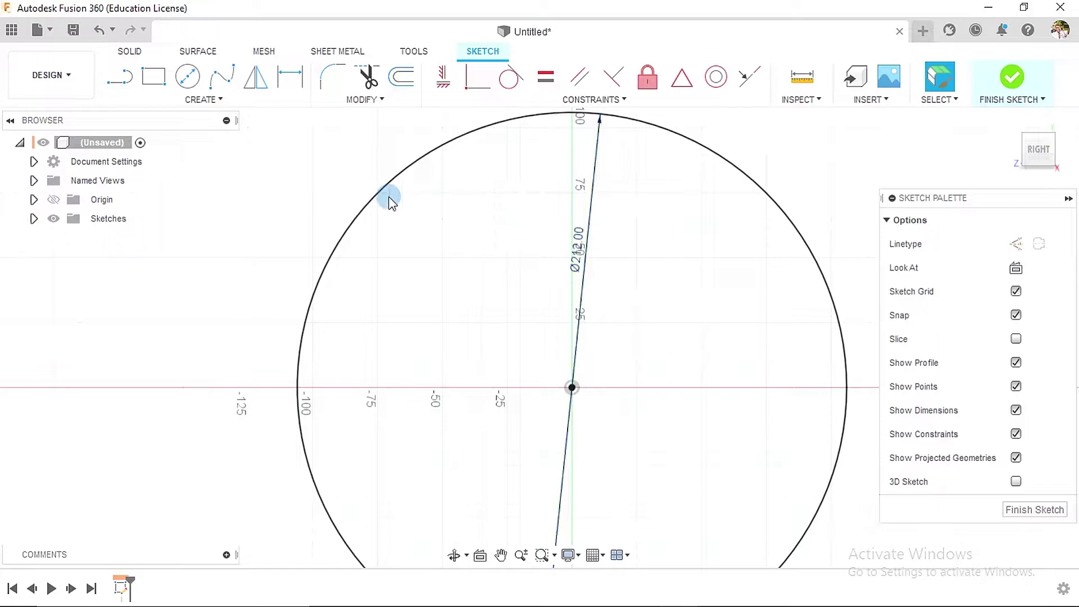
{"action": "scroll", "coordinate": [373, 232], "scroll_direction": "down", "scroll_amount": 2}
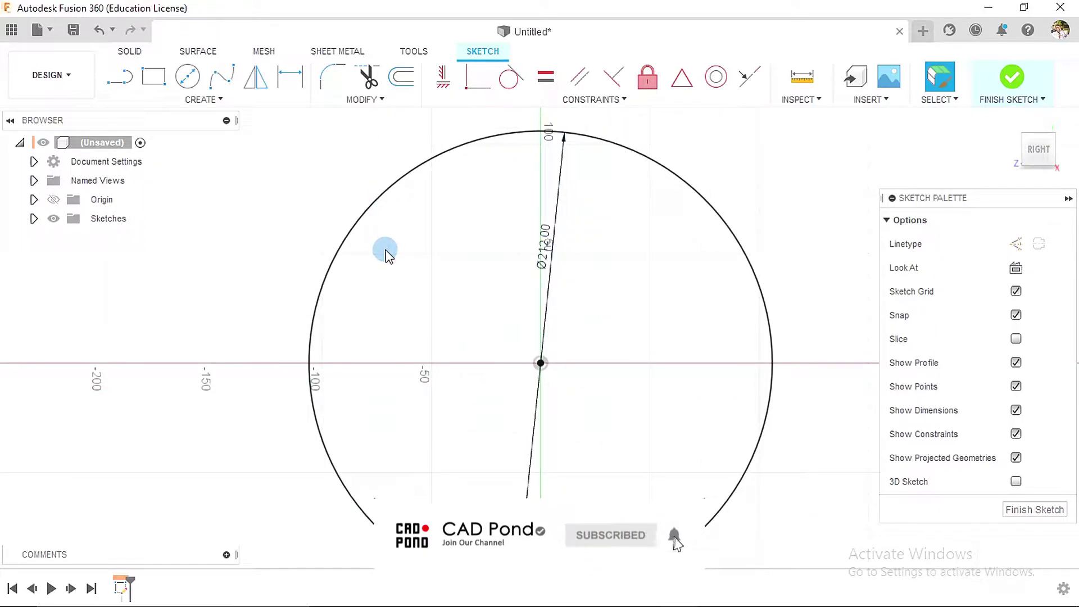
Step: Draw a 6.5 mm diameter circle near the top of the disc, just inside its edge
{"action": "left_click", "coordinate": [188, 76]}
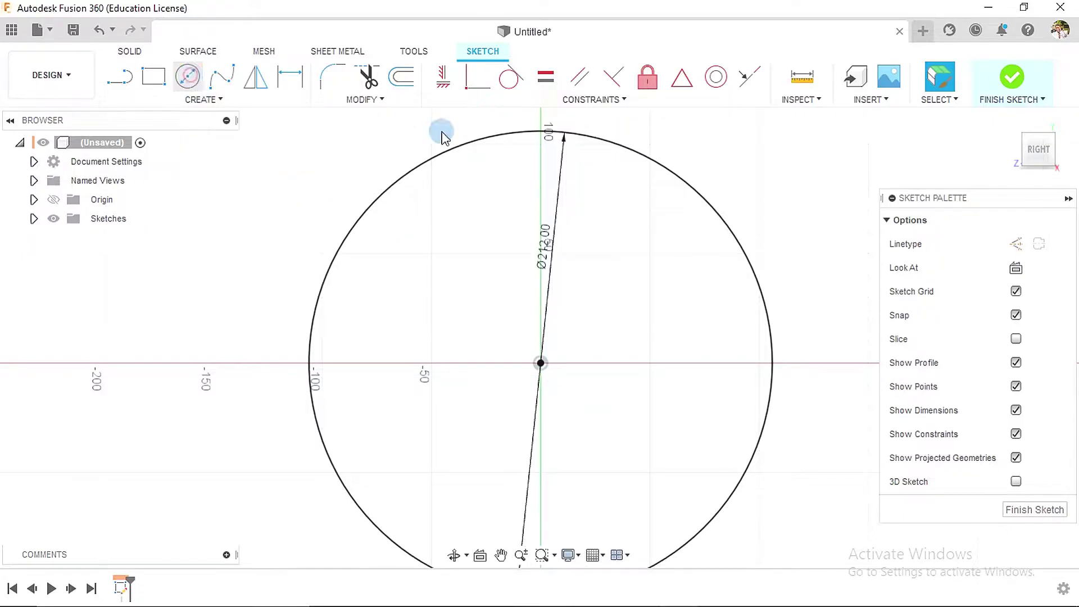
{"action": "left_click", "coordinate": [540, 167]}
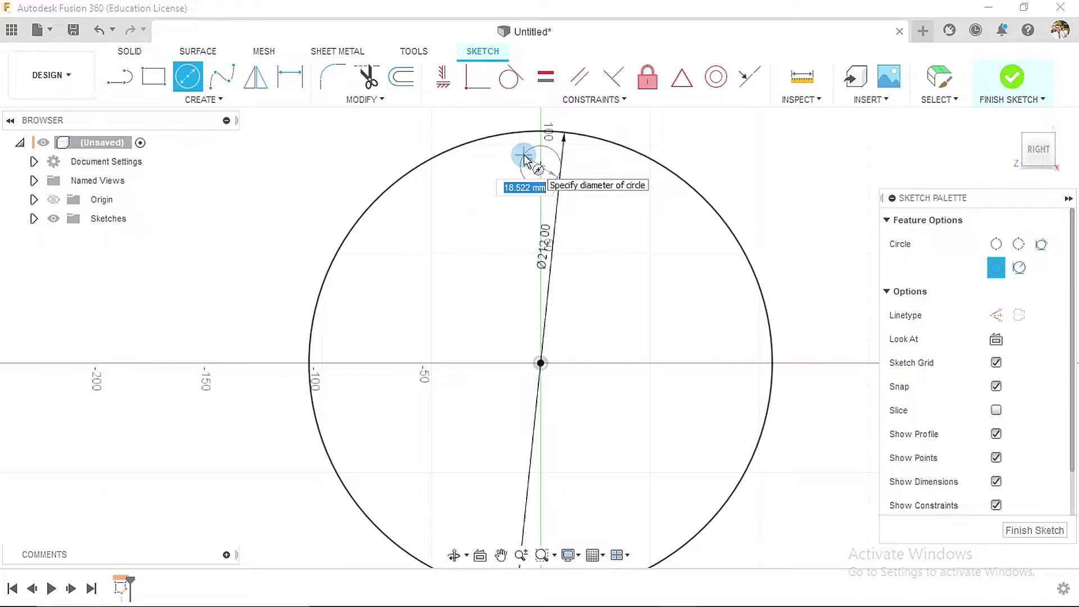
{"action": "type", "text": "6.5"}
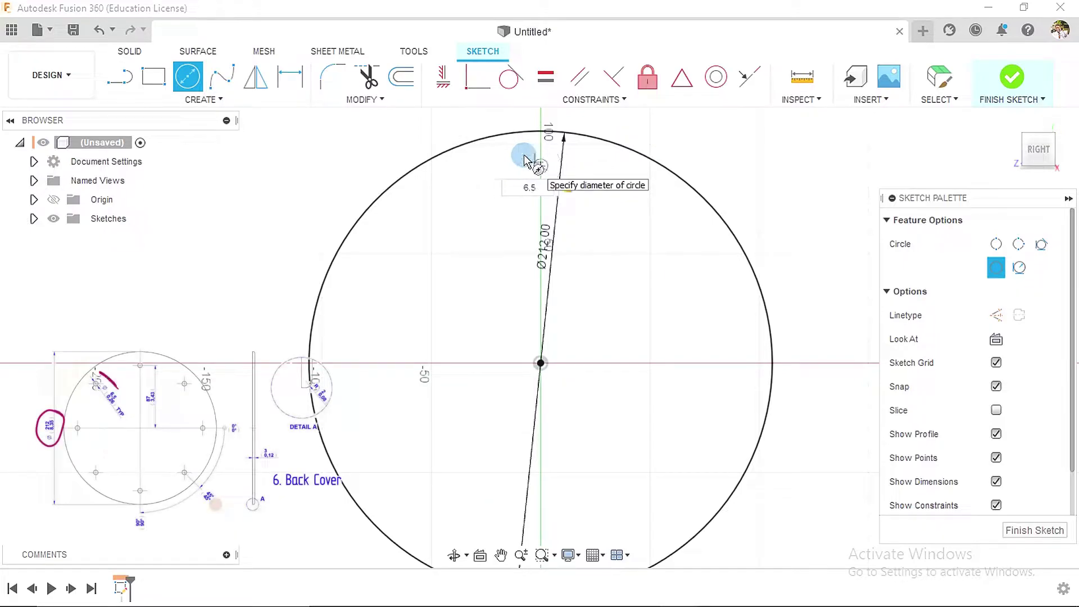
{"action": "key", "text": "Return"}
{"action": "key", "text": "Escape"}
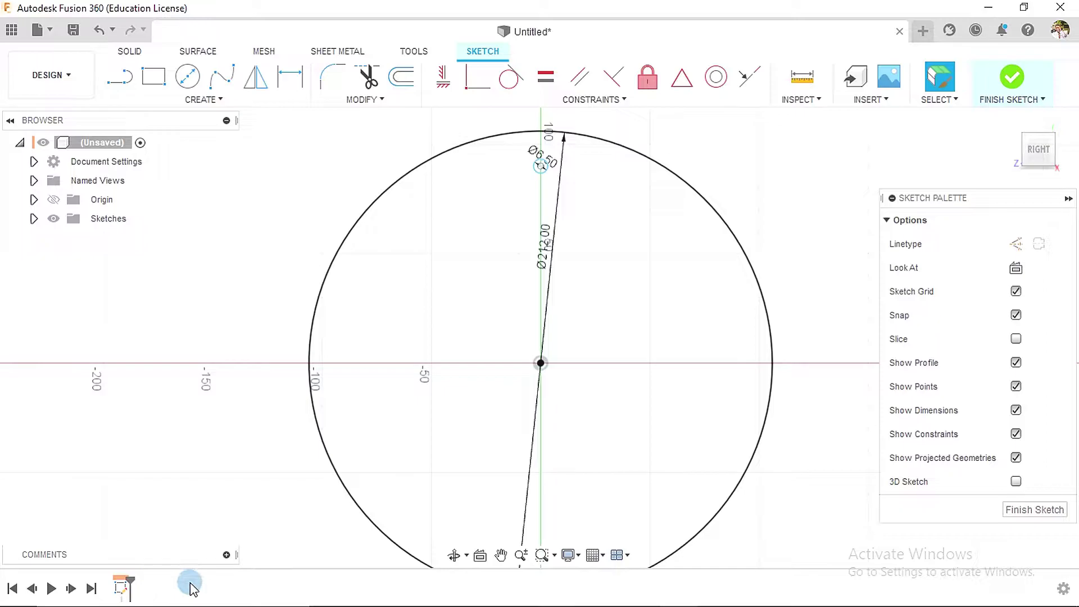
Step: Dimension the small circle's centre 87 mm vertically from the sketch origin
{"action": "left_click", "coordinate": [294, 77]}
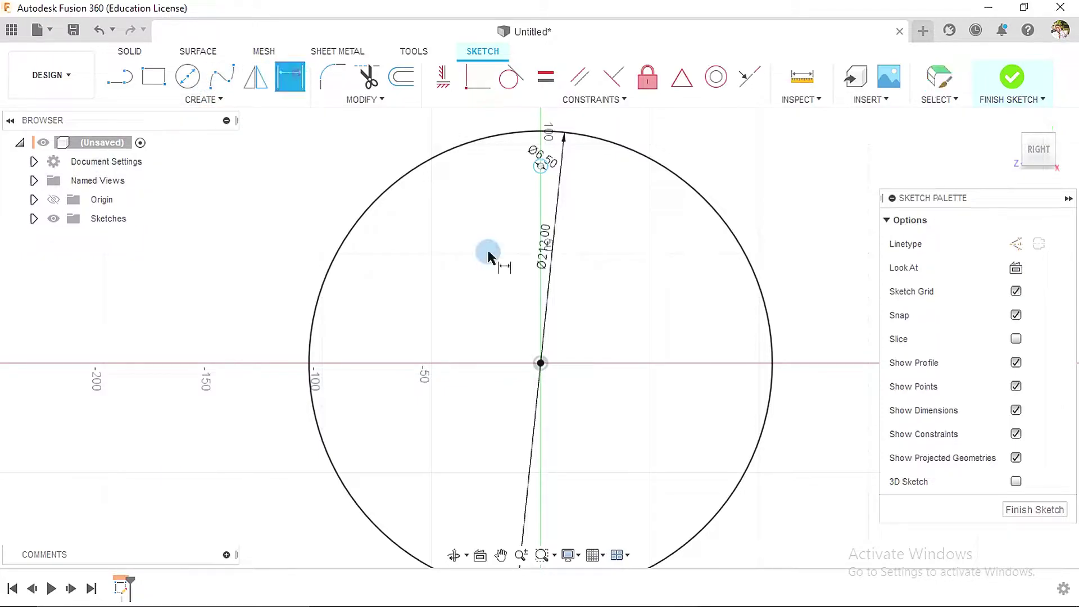
{"action": "left_click", "coordinate": [540, 364]}
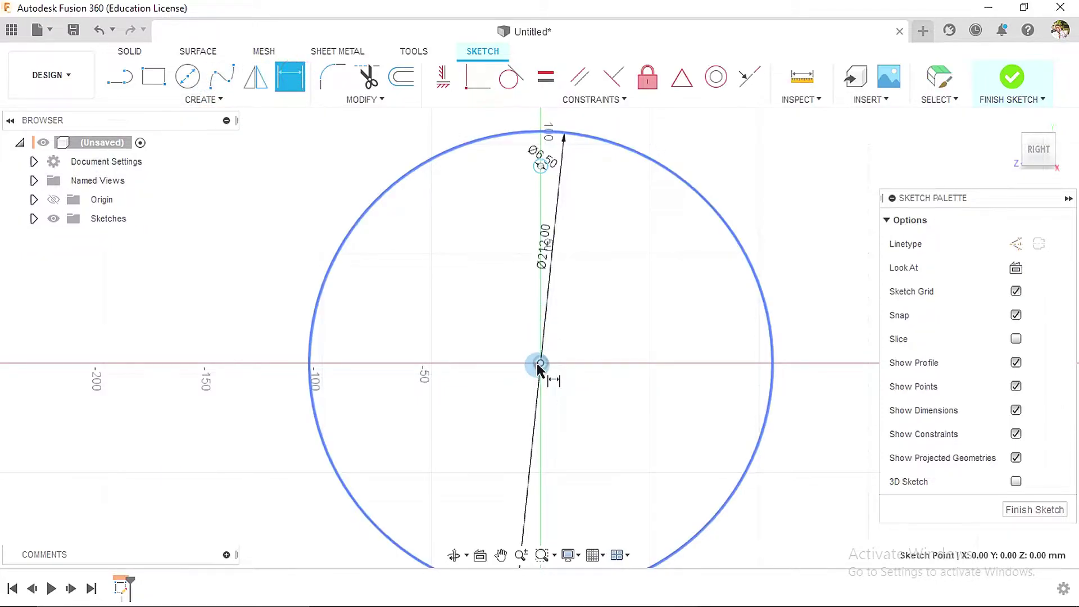
{"action": "left_click", "coordinate": [540, 166]}
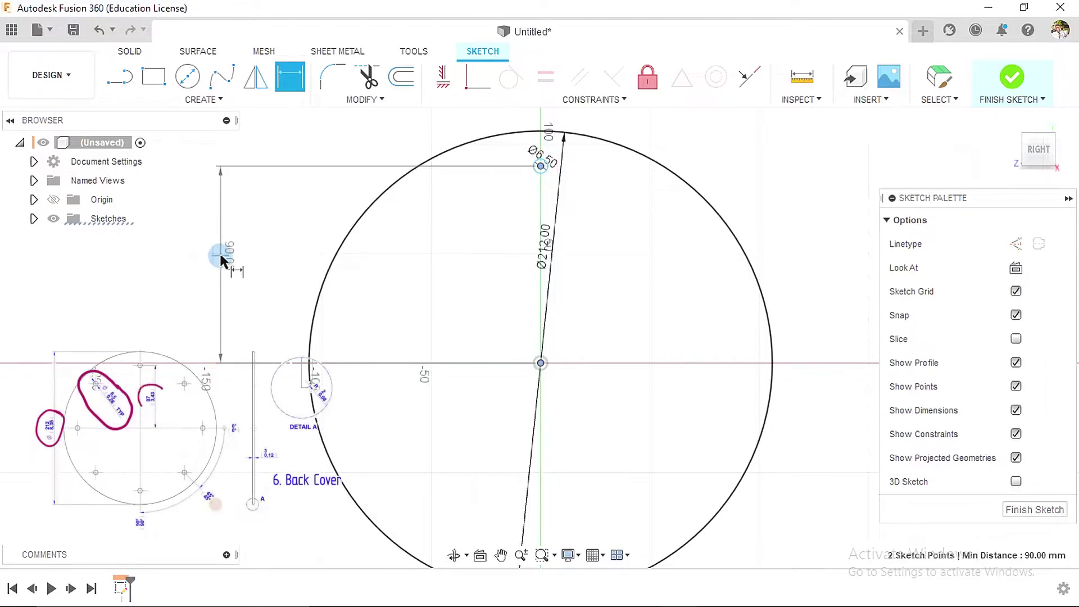
{"action": "left_click", "coordinate": [221, 256]}
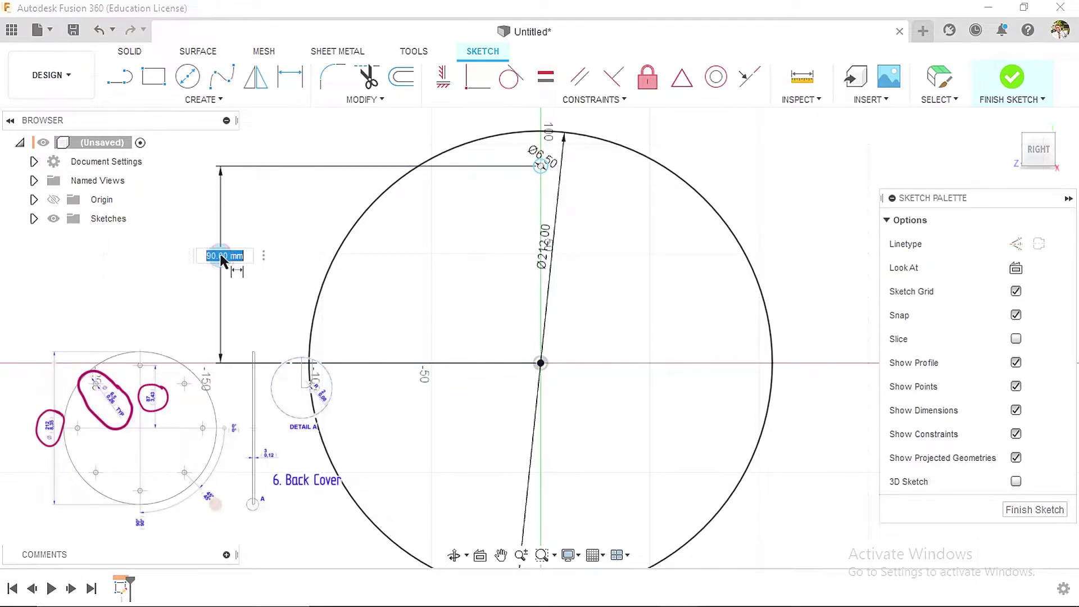
{"action": "key", "text": "BackSpace"}
{"action": "type", "text": "87"}
{"action": "key", "text": "Return"}
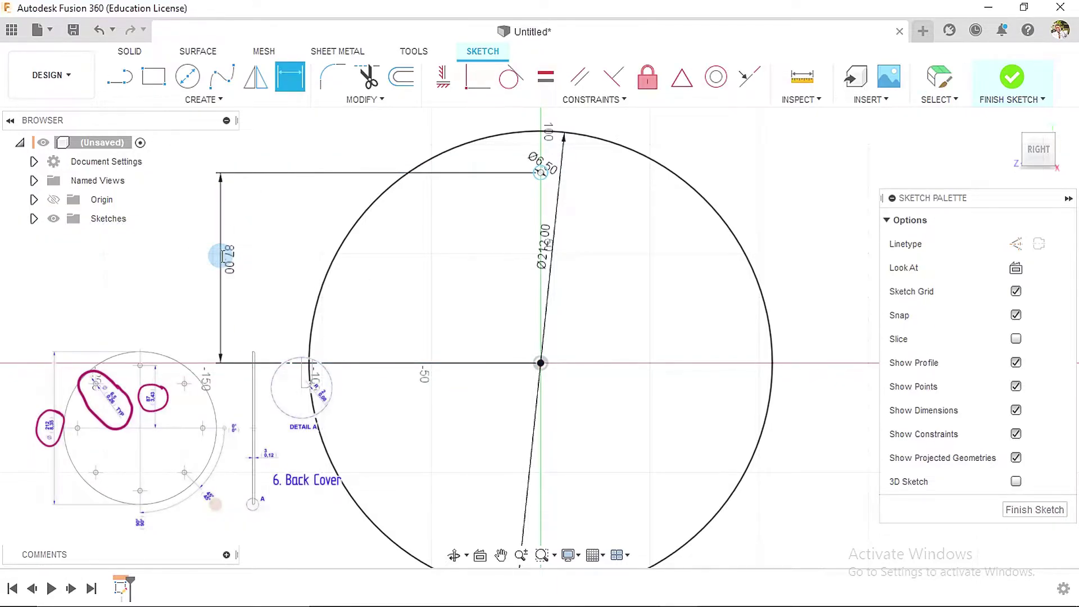
{"action": "key", "text": "Escape"}
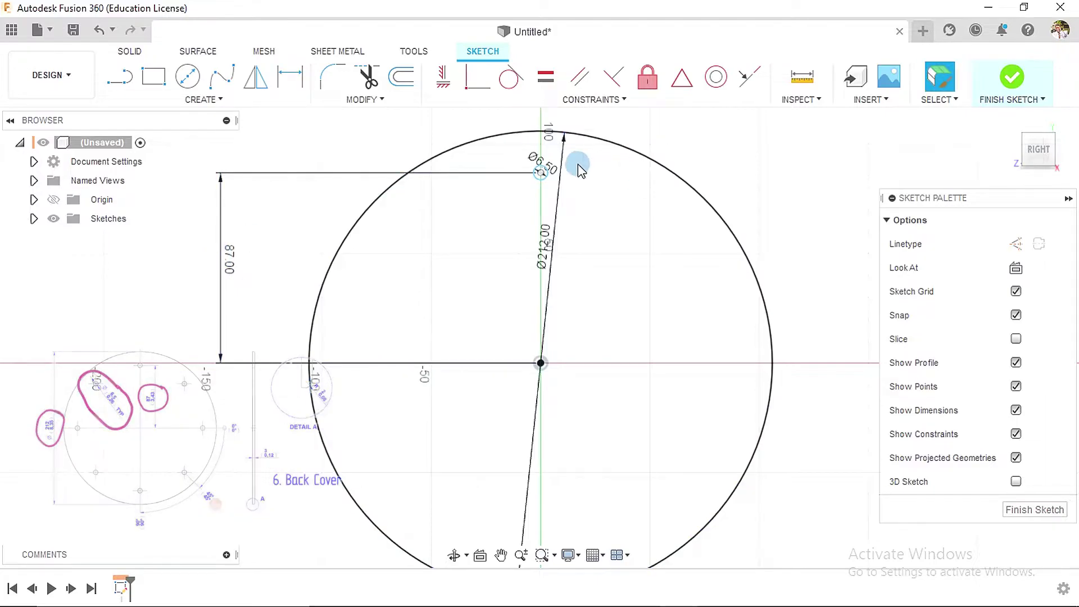
Step: Apply a vertical constraint between the sketch origin and the small circle's centre
{"action": "left_click", "coordinate": [444, 77]}
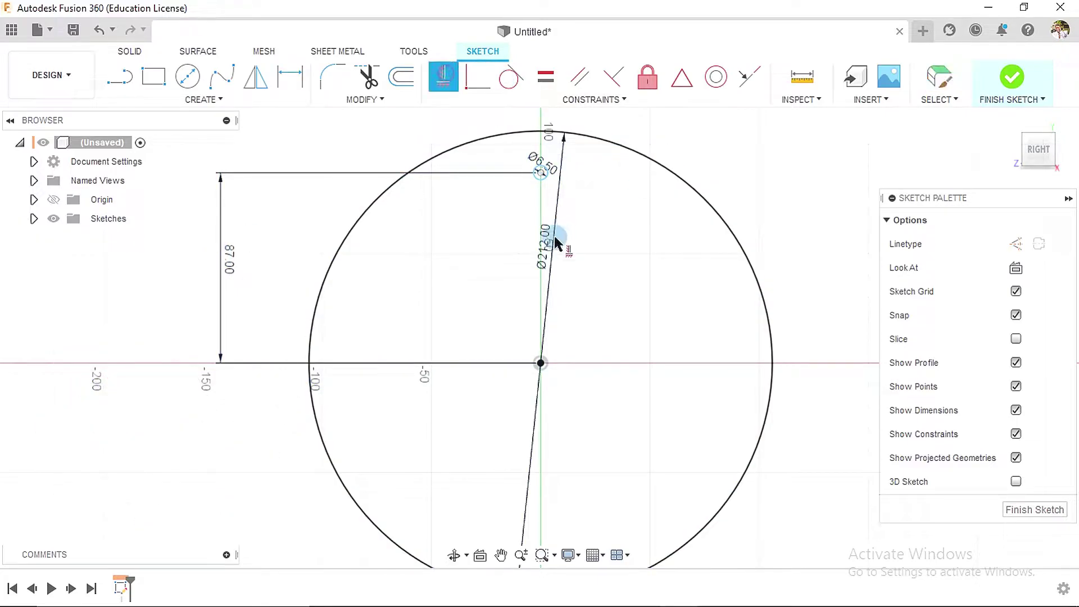
{"action": "left_click", "coordinate": [541, 363]}
{"action": "left_click", "coordinate": [541, 173]}
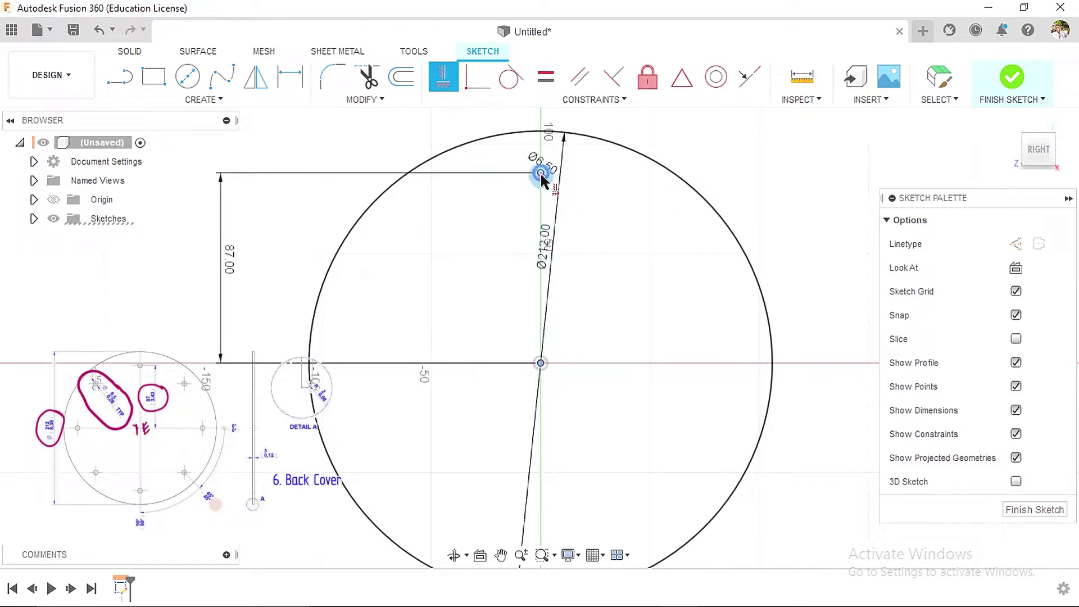
{"action": "key", "text": "Escape"}
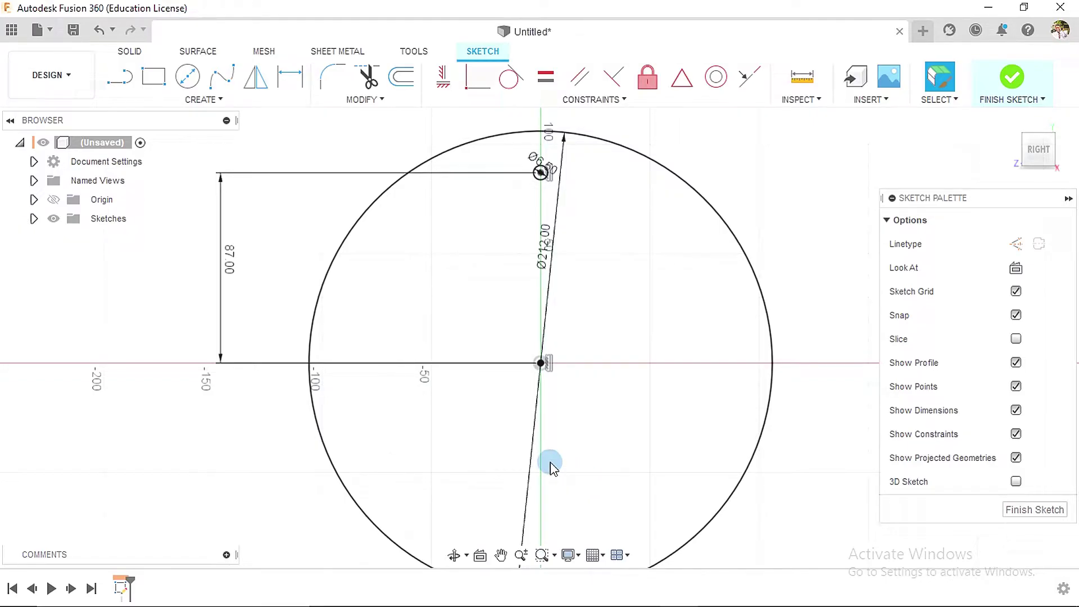
Step: Set up a circular pattern of the small circle around the disc's centre point
{"action": "left_click", "coordinate": [231, 99]}
{"action": "left_click", "coordinate": [161, 346]}
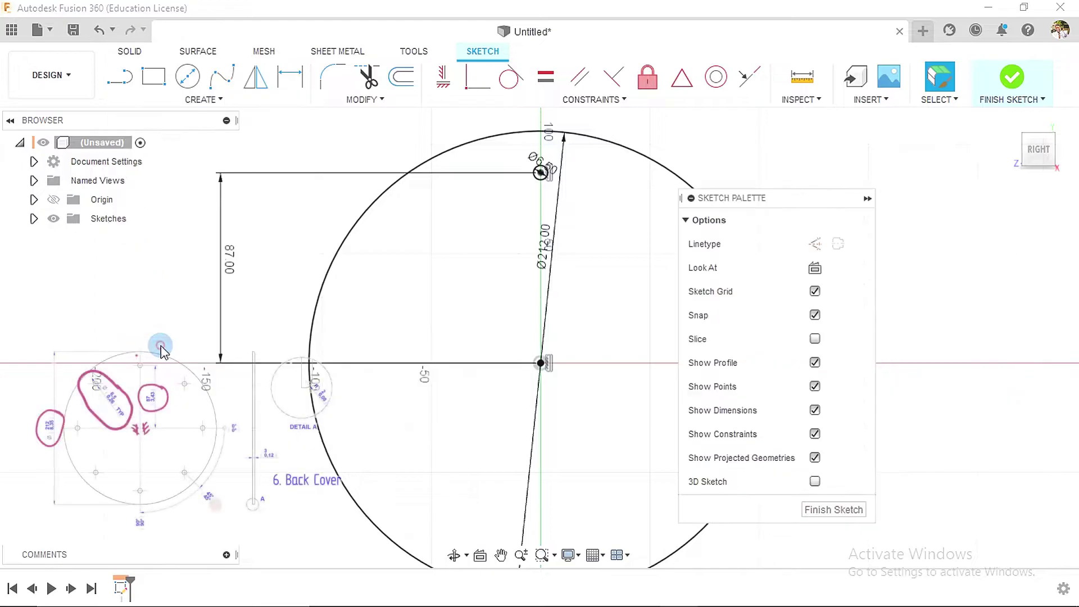
{"action": "scroll", "coordinate": [619, 250], "scroll_direction": "up", "scroll_amount": 3}
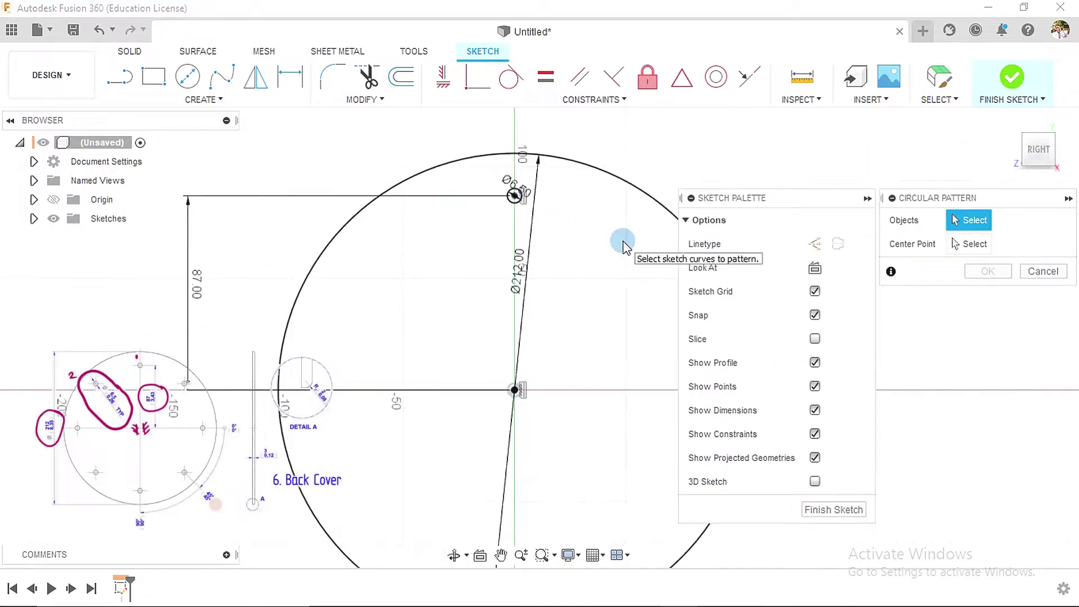
{"action": "scroll", "coordinate": [515, 197], "scroll_direction": "up", "scroll_amount": 2}
{"action": "scroll", "coordinate": [506, 197], "scroll_direction": "up", "scroll_amount": 1}
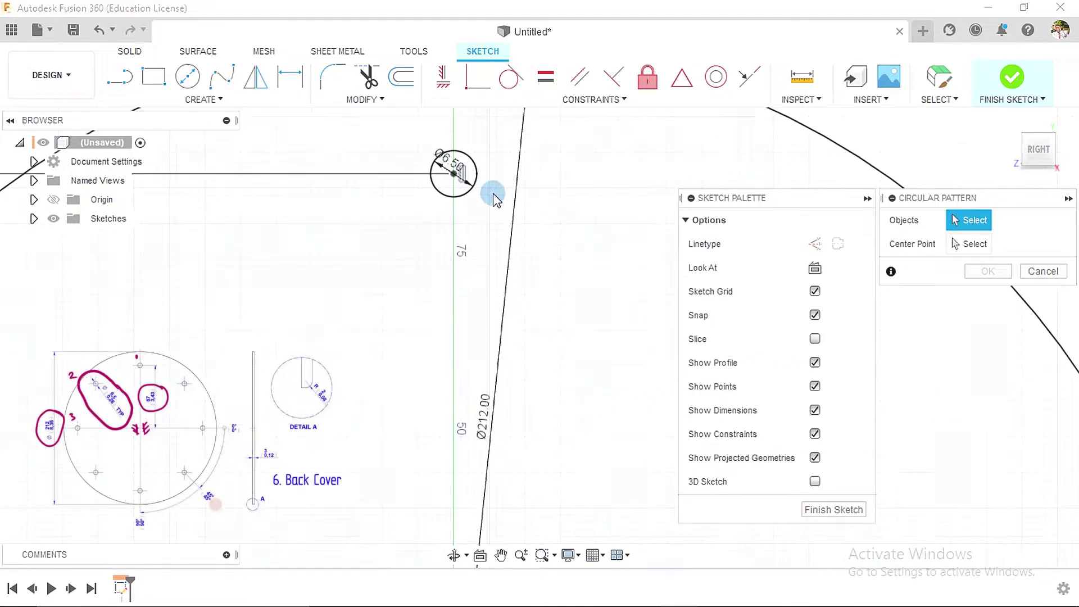
{"action": "left_click", "coordinate": [470, 189]}
{"action": "scroll", "coordinate": [562, 247], "scroll_direction": "down", "scroll_amount": 3}
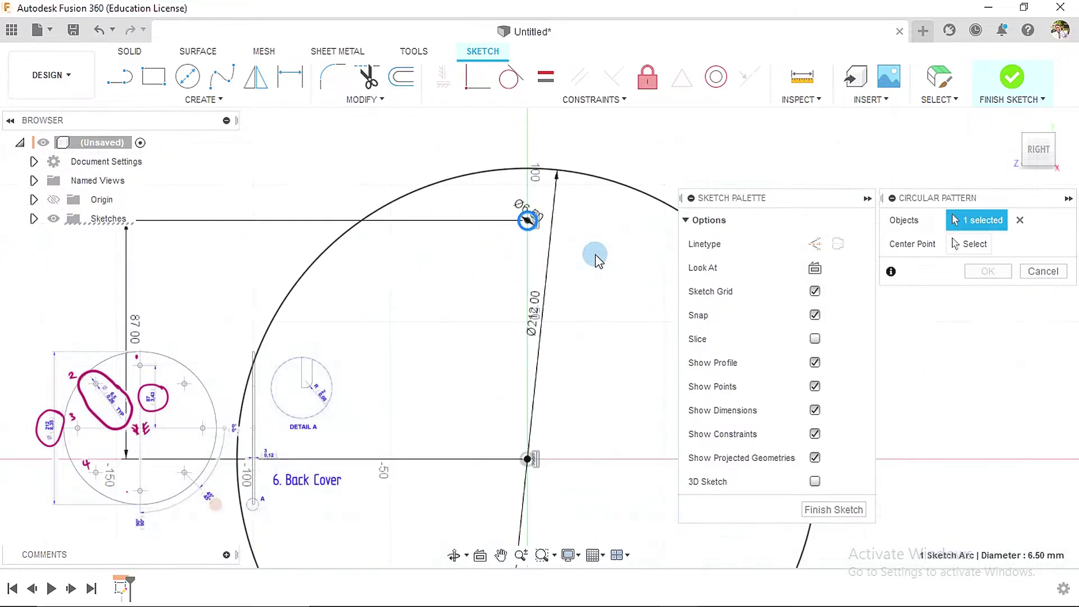
{"action": "left_click", "coordinate": [973, 244]}
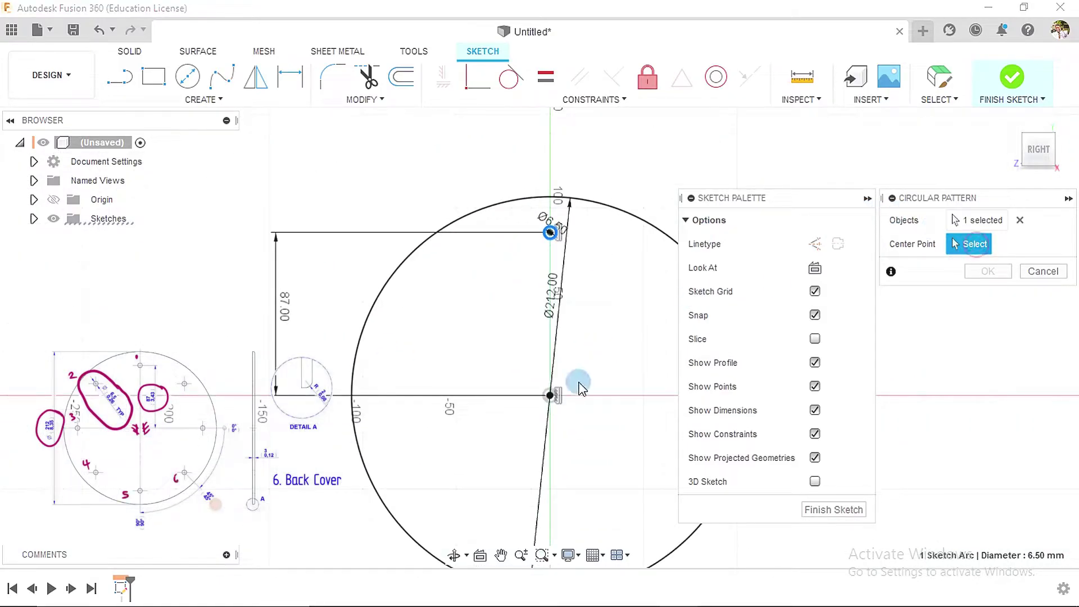
{"action": "left_click", "coordinate": [550, 395]}
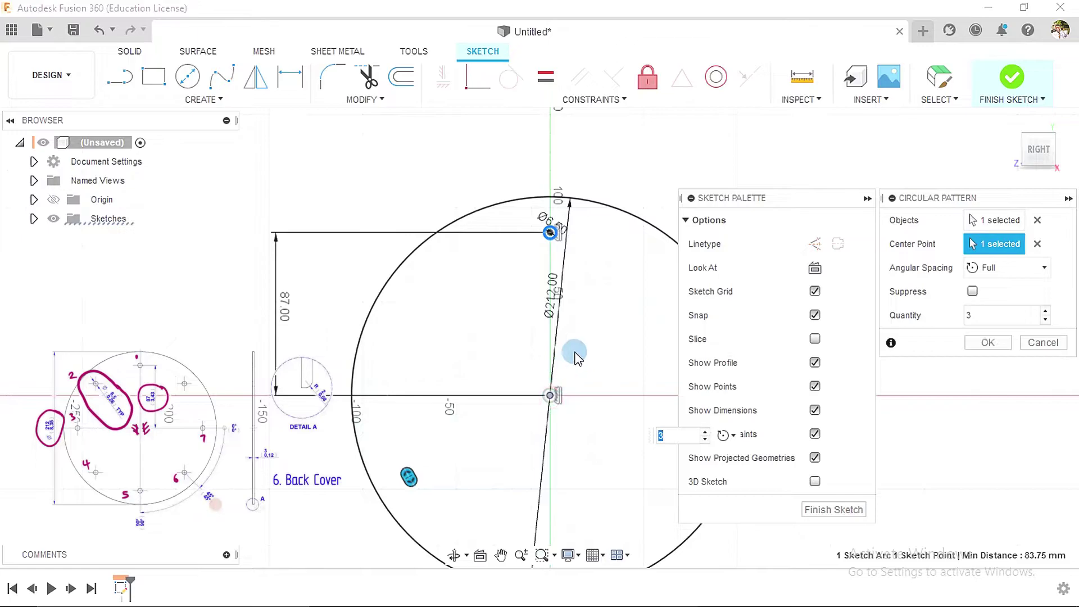
Step: Set the pattern quantity to 8 and confirm the pattern
{"action": "middle_click_drag", "start_coordinate": [584, 349], "coordinate": [506, 289]}
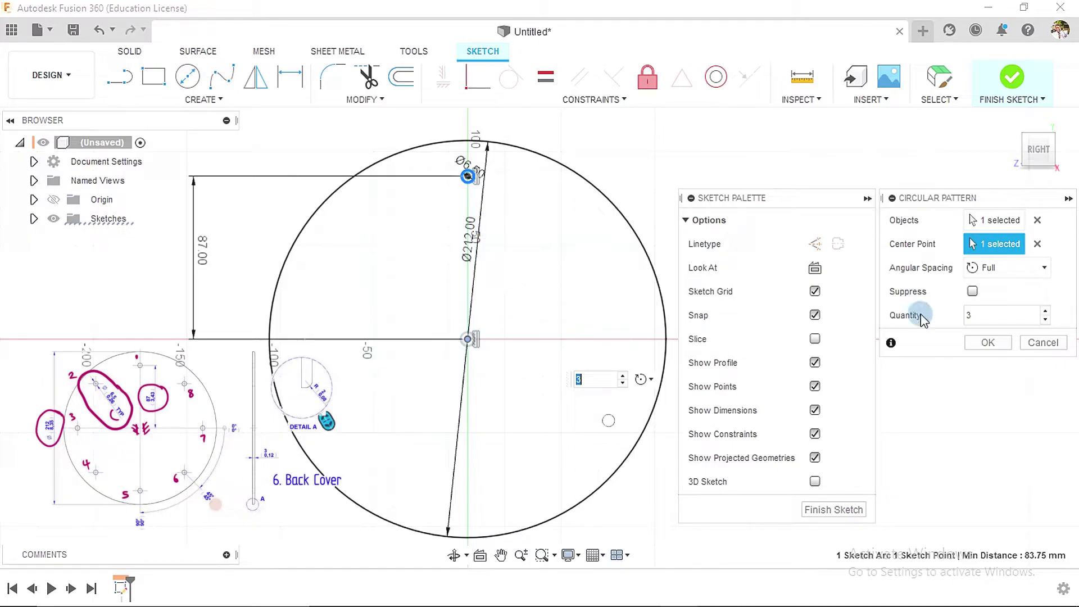
{"action": "left_click", "coordinate": [970, 313]}
{"action": "type", "text": "8"}
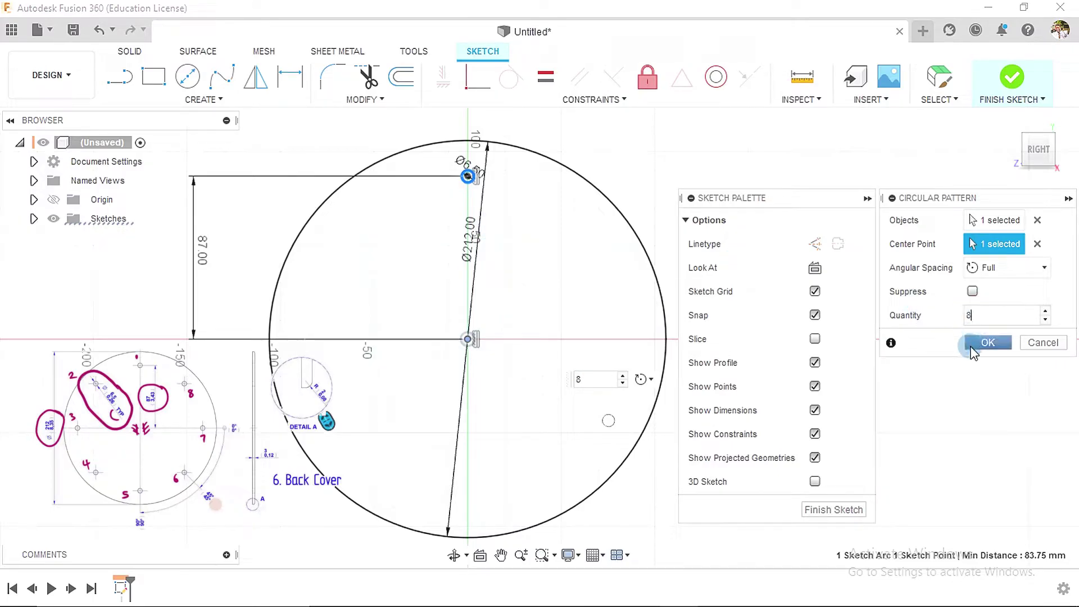
{"action": "left_click", "coordinate": [987, 343]}
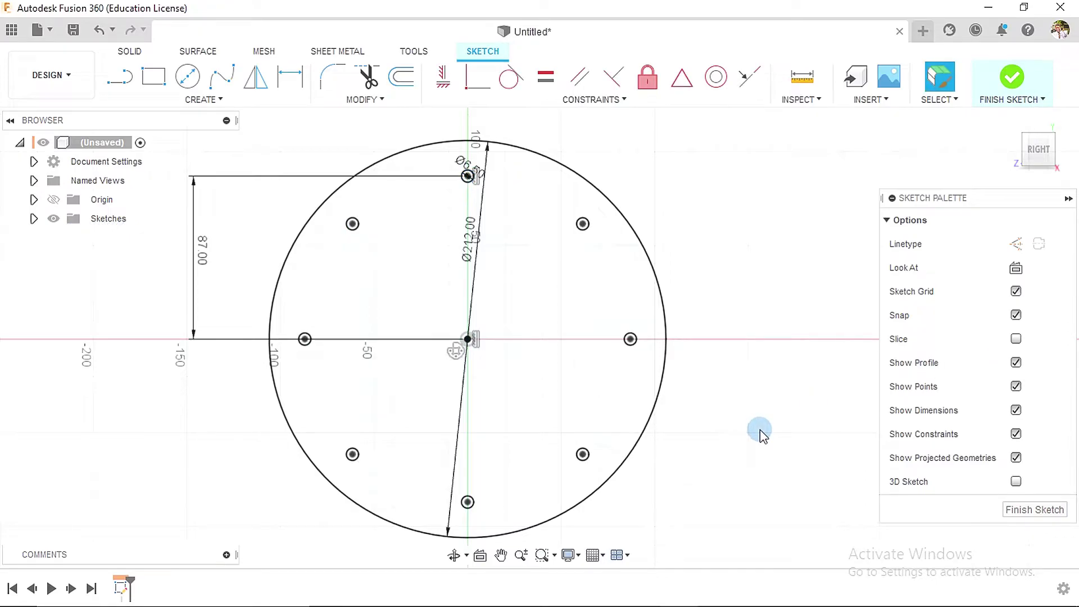
Step: Finish the sketch and extrude the holed disc profile 3 mm as a new body
{"action": "left_click", "coordinate": [1012, 77]}
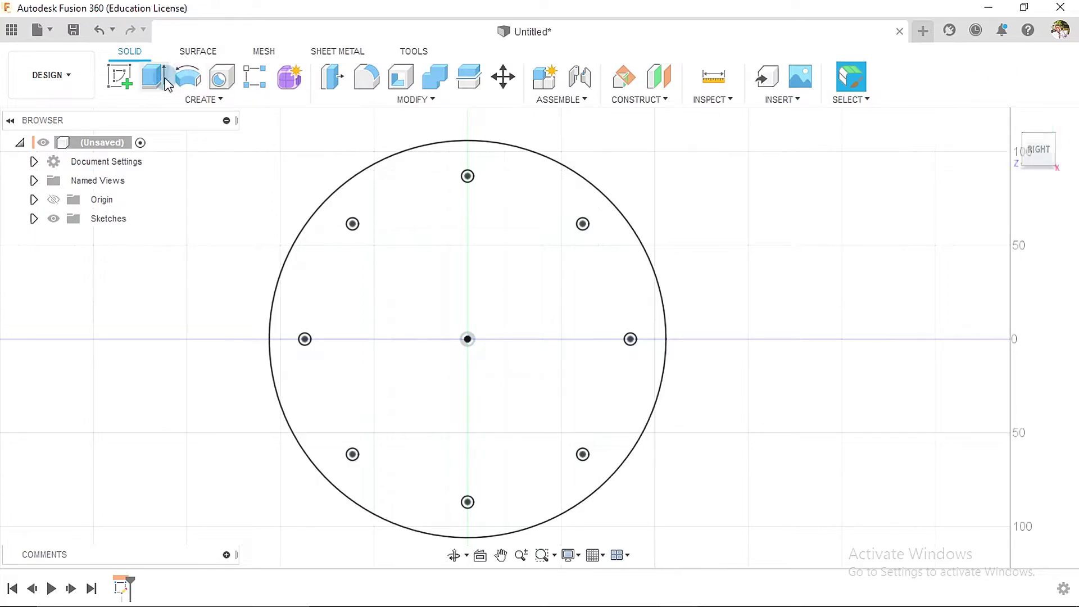
{"action": "left_click", "coordinate": [153, 77]}
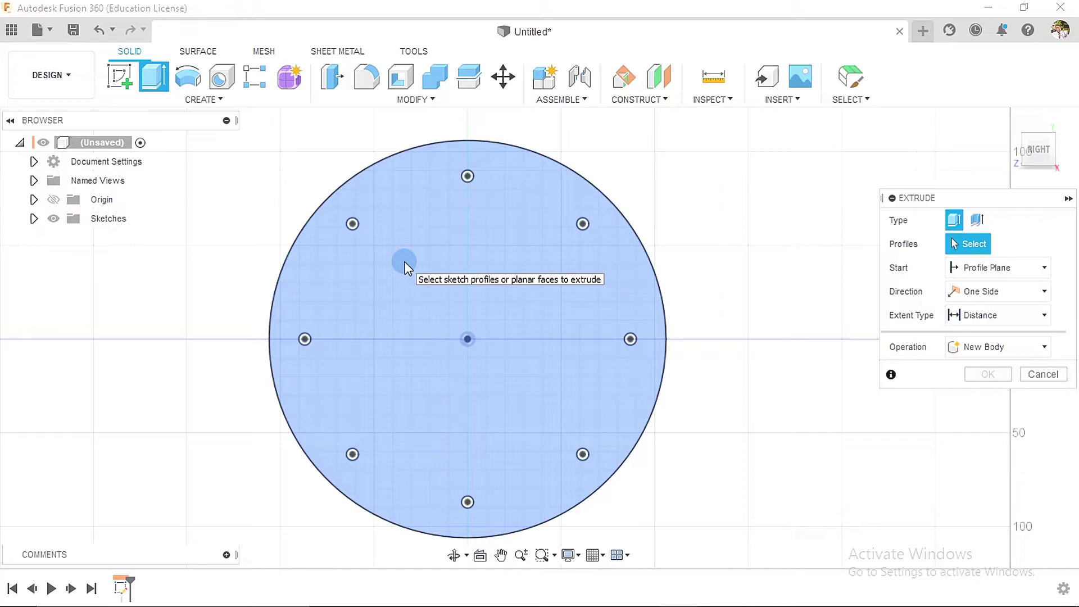
{"action": "left_click", "coordinate": [405, 262]}
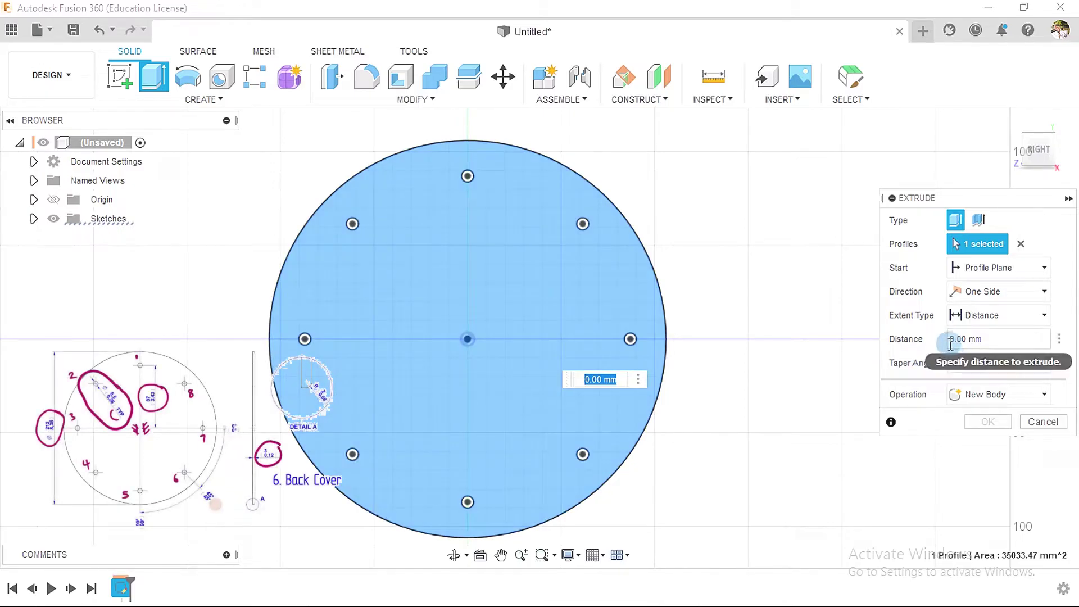
{"action": "key", "text": "Return"}
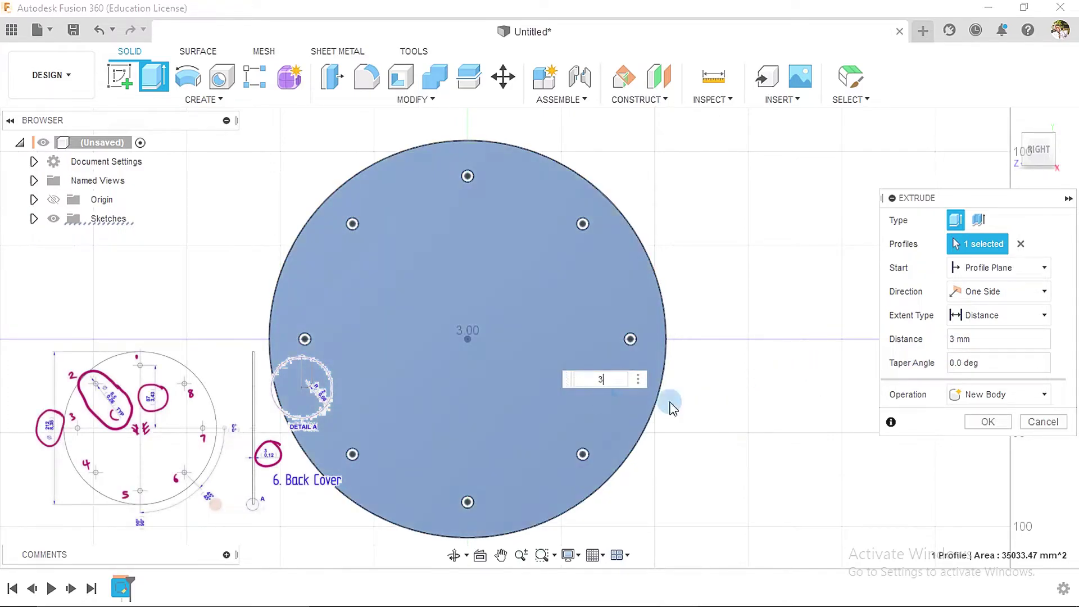
{"action": "left_click", "coordinate": [987, 422]}
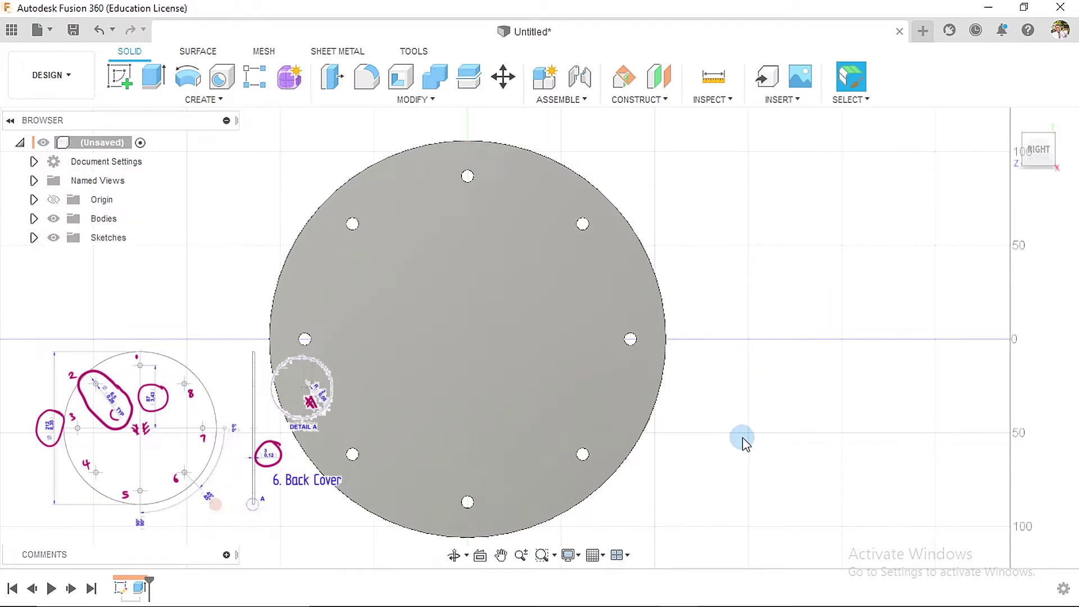
Step: Fillet the disc's outer edge with a 2 mm radius, then return to the home view
{"action": "scroll", "coordinate": [707, 313], "scroll_direction": "down", "scroll_amount": 2}
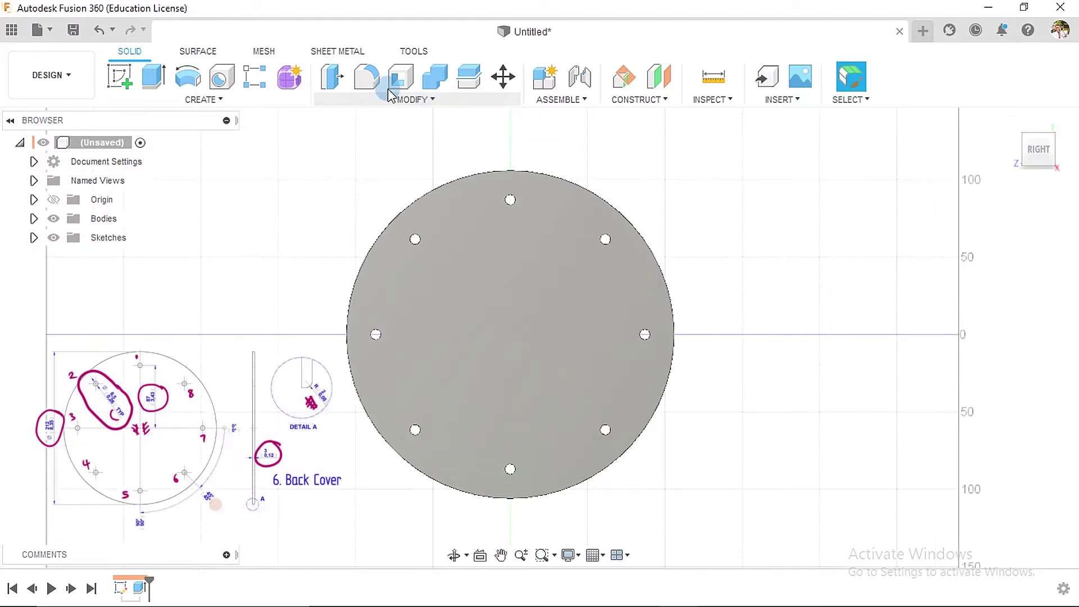
{"action": "left_click", "coordinate": [371, 82]}
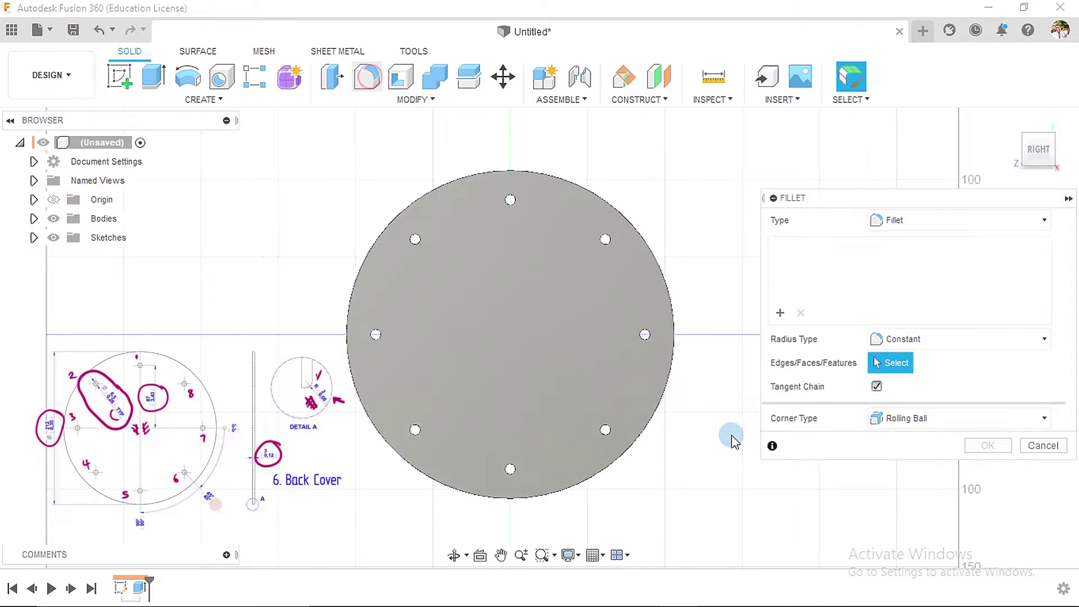
{"action": "middle_click_drag", "start_coordinate": [731, 437], "coordinate": [728, 396], "text": "shift"}
{"action": "scroll", "coordinate": [691, 389], "scroll_direction": "up", "scroll_amount": 5}
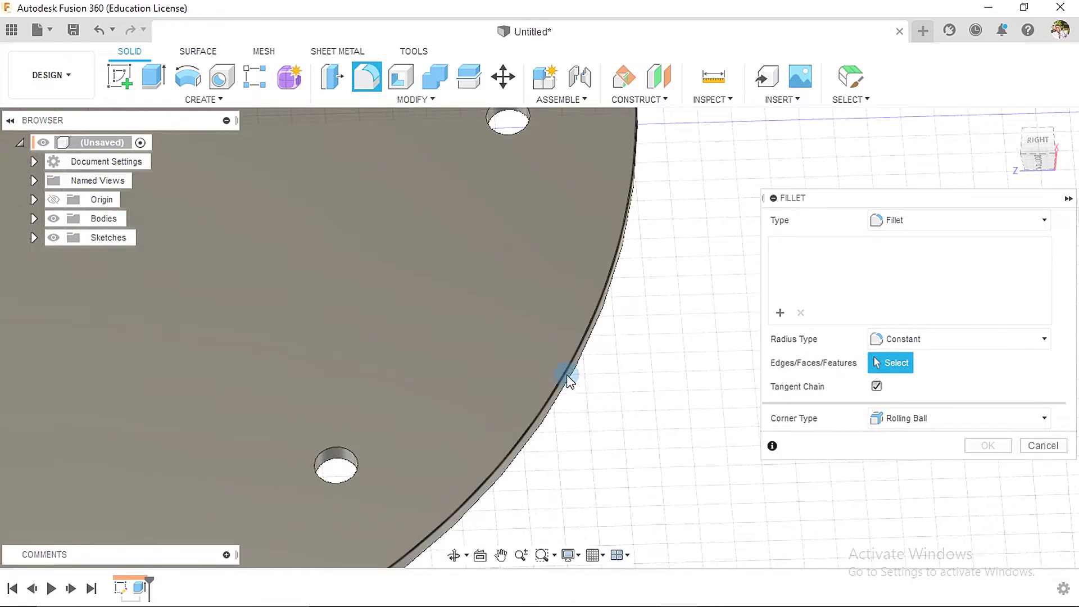
{"action": "left_click", "coordinate": [564, 372]}
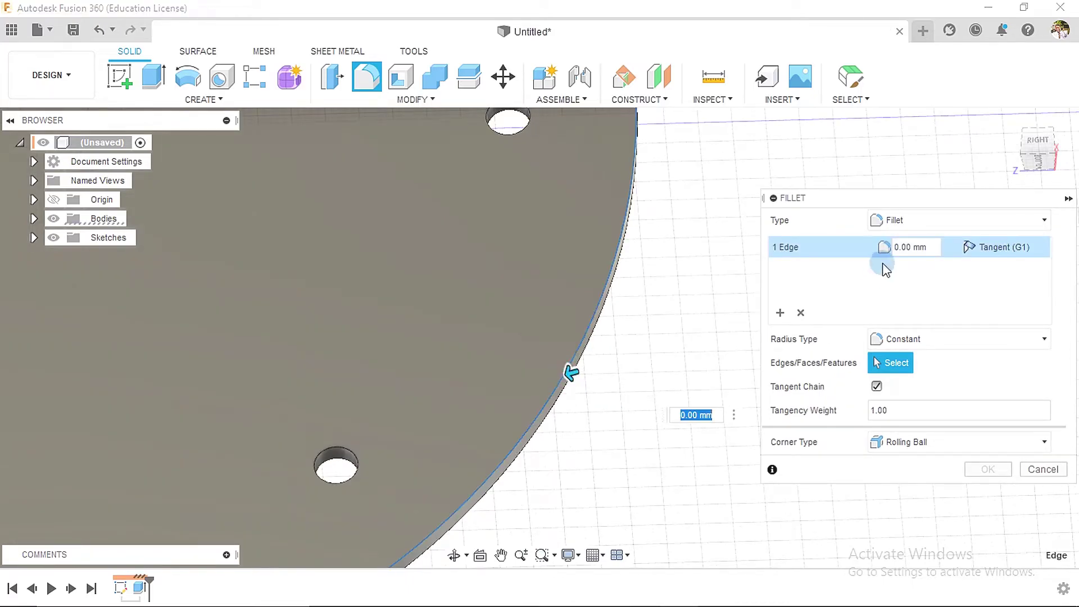
{"action": "left_click", "coordinate": [899, 251]}
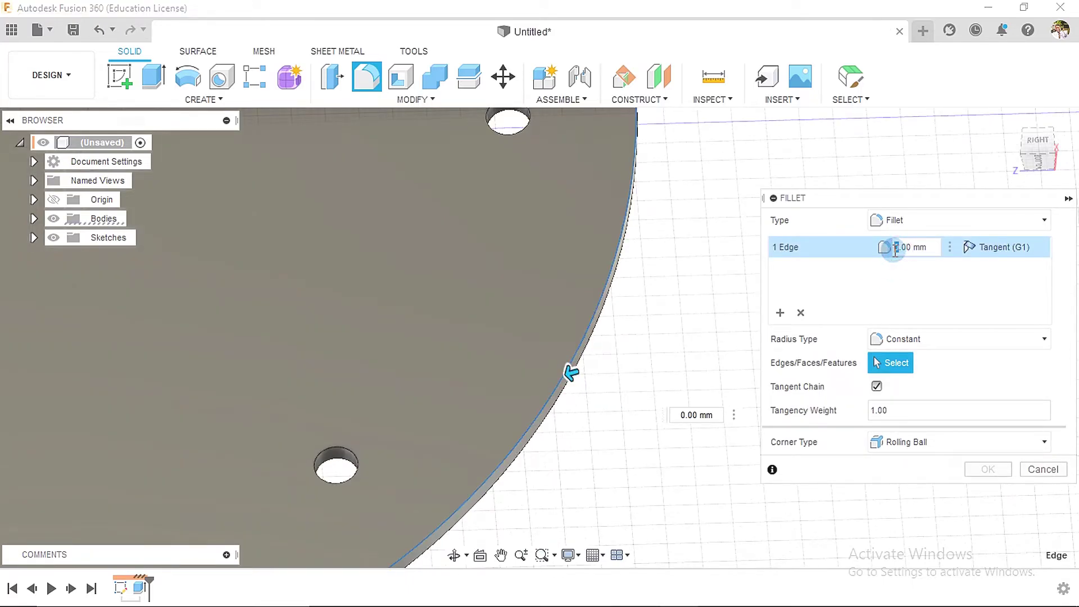
{"action": "type", "text": "2"}
{"action": "left_click", "coordinate": [889, 343]}
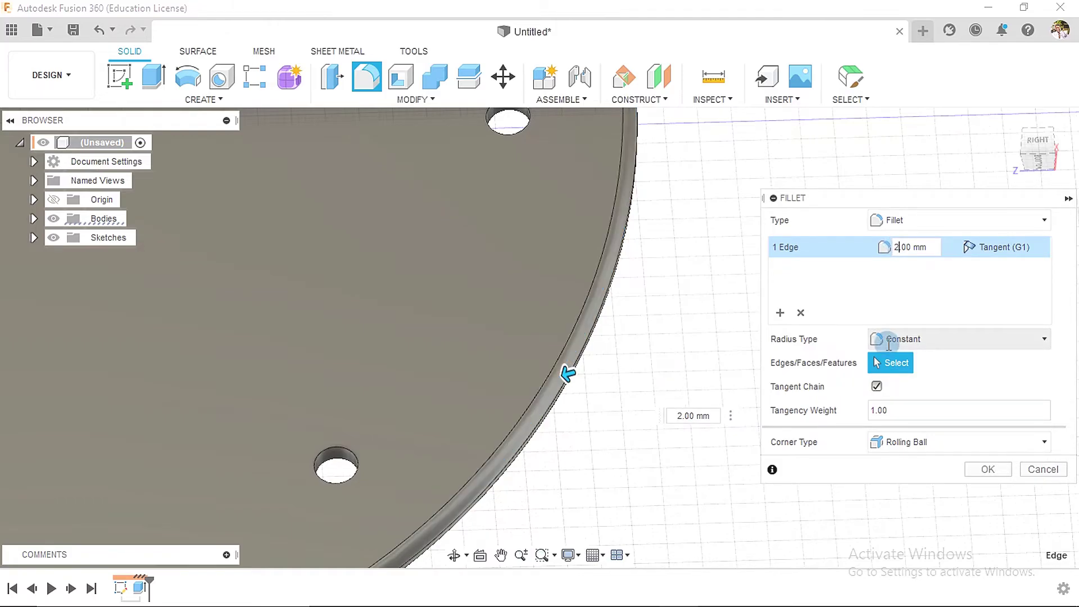
{"action": "key", "text": "Return"}
{"action": "scroll", "coordinate": [889, 348], "scroll_direction": "down", "scroll_amount": 10}
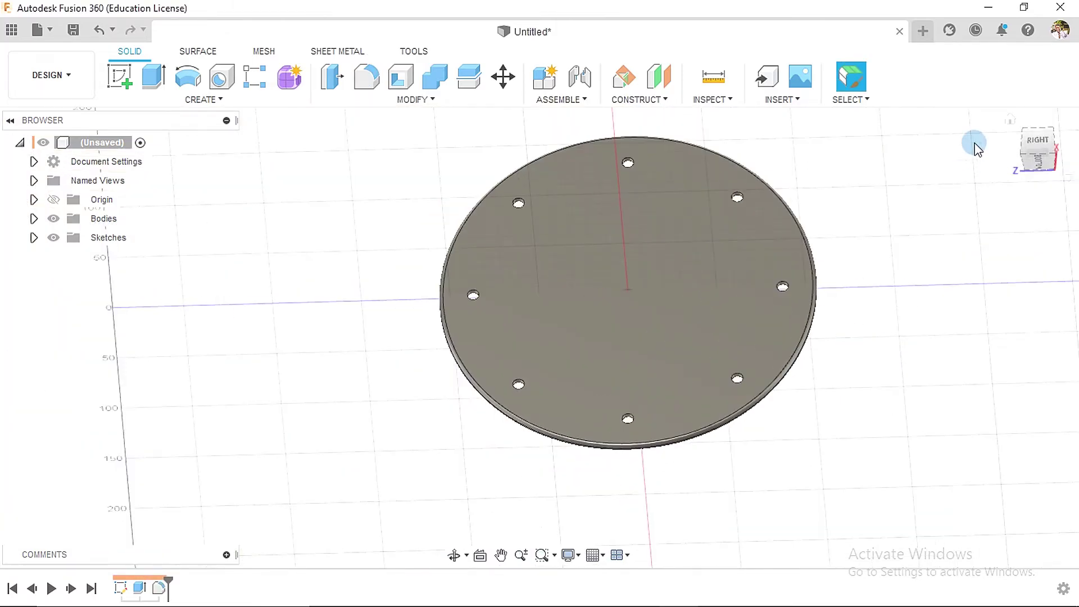
{"action": "left_click", "coordinate": [1007, 121]}
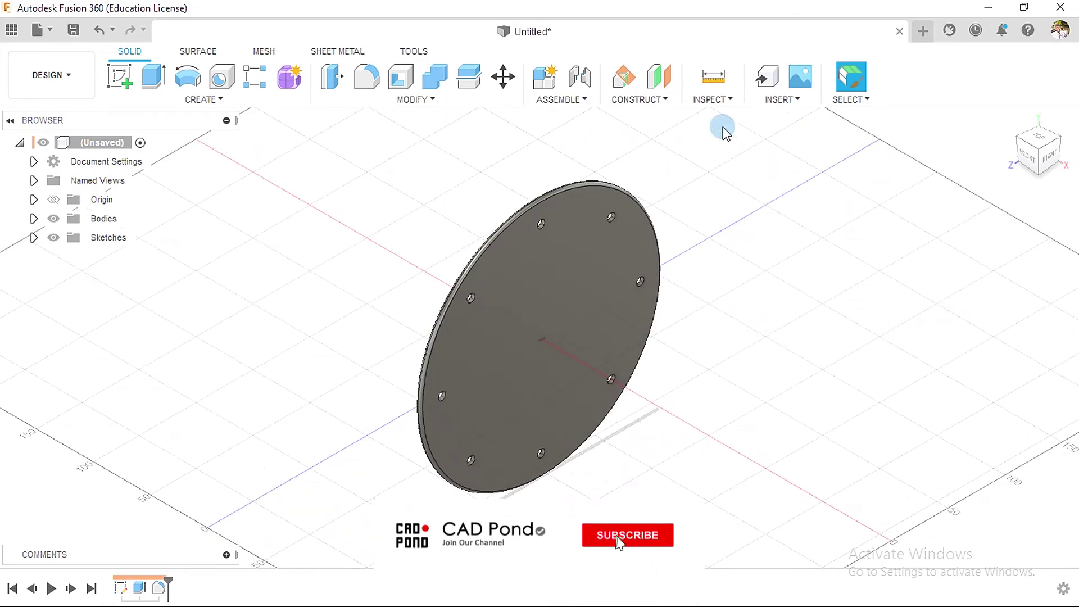
{"action": "left_click", "coordinate": [727, 101]}
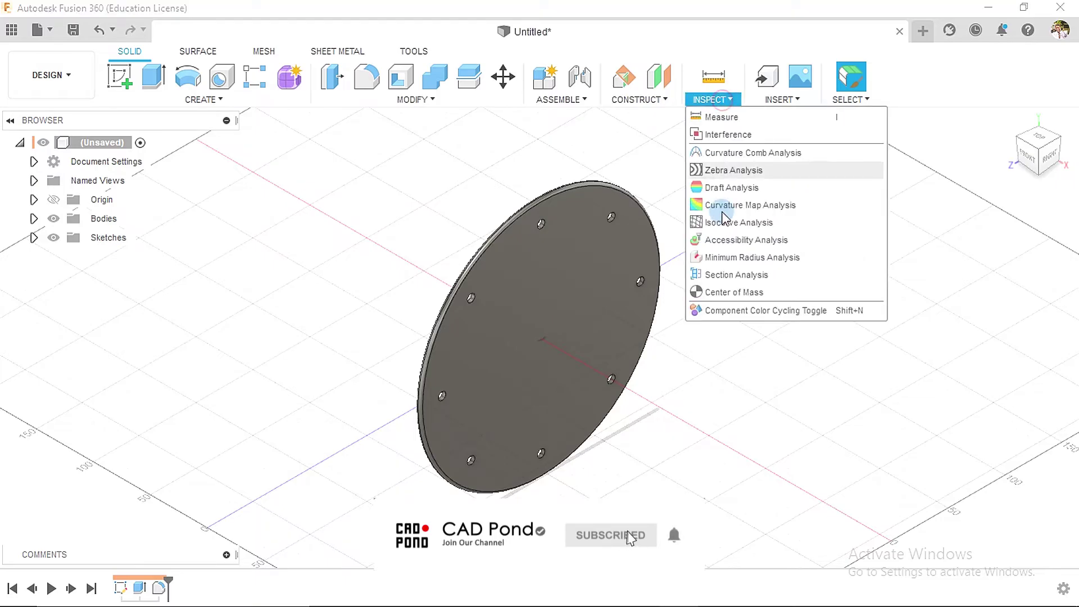
{"action": "left_click", "coordinate": [719, 272]}
{"action": "left_click", "coordinate": [580, 308]}
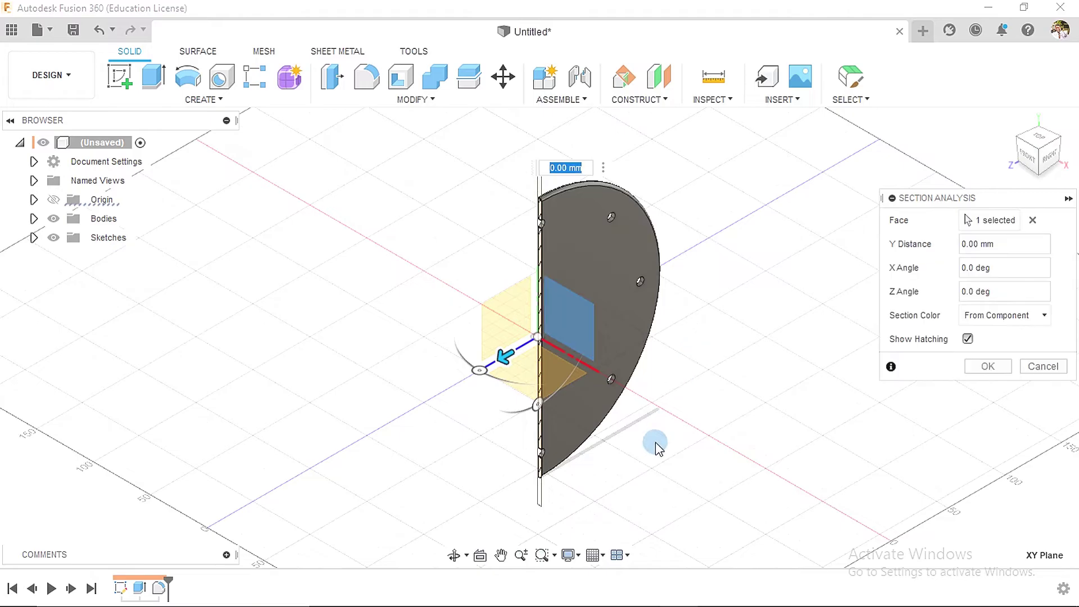
{"action": "scroll", "coordinate": [547, 495], "scroll_direction": "up", "scroll_amount": 4}
{"action": "scroll", "coordinate": [547, 495], "scroll_direction": "up", "scroll_amount": 5}
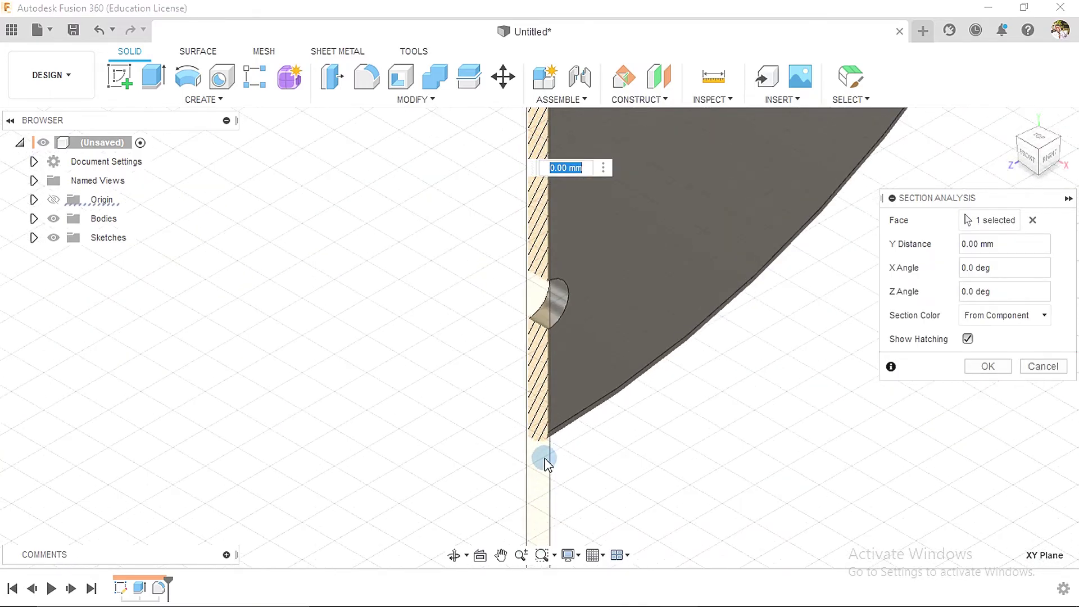
{"action": "scroll", "coordinate": [564, 460], "scroll_direction": "up", "scroll_amount": 2}
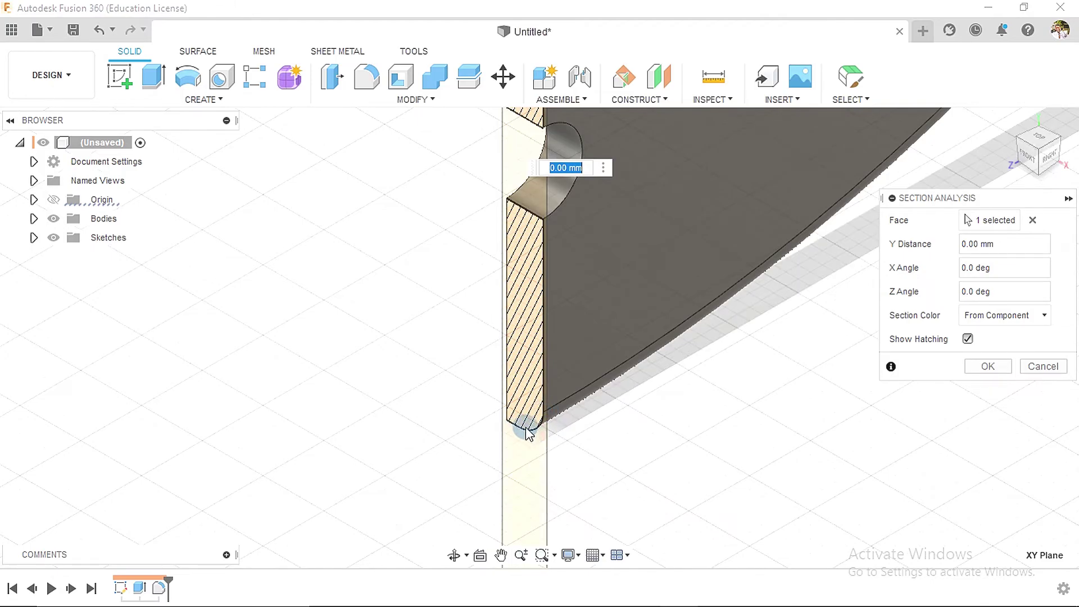
{"action": "scroll", "coordinate": [744, 467], "scroll_direction": "down", "scroll_amount": 4}
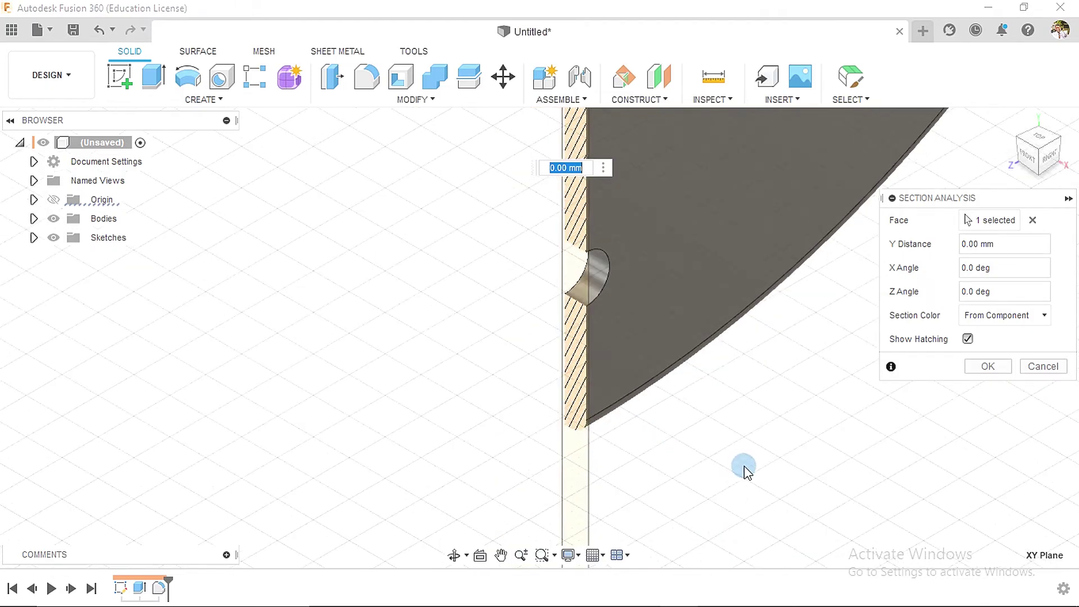
{"action": "scroll", "coordinate": [760, 460], "scroll_direction": "down", "scroll_amount": 5}
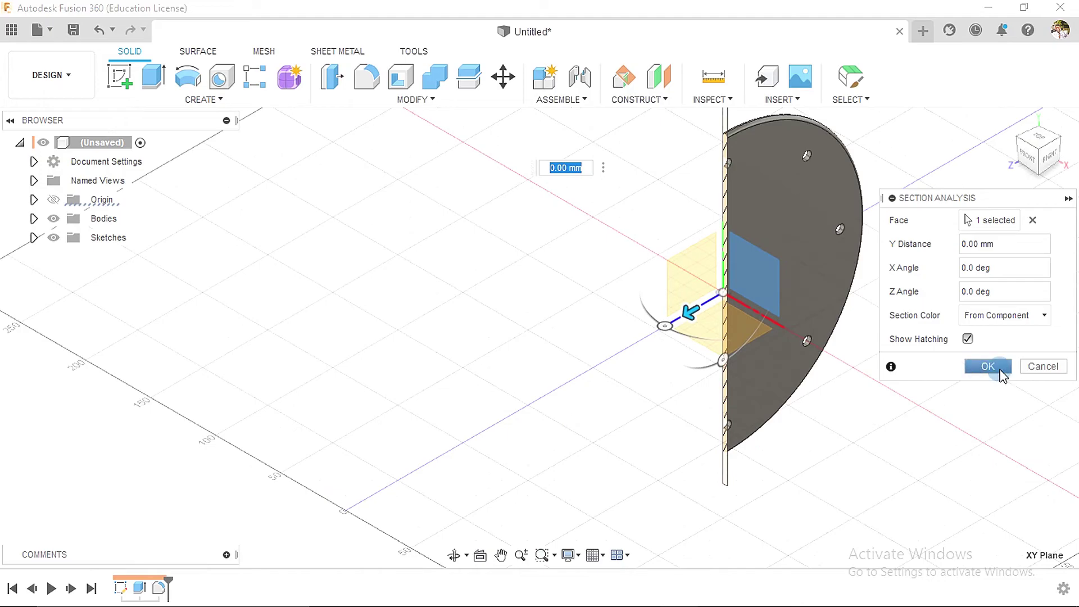
{"action": "left_click", "coordinate": [1034, 367]}
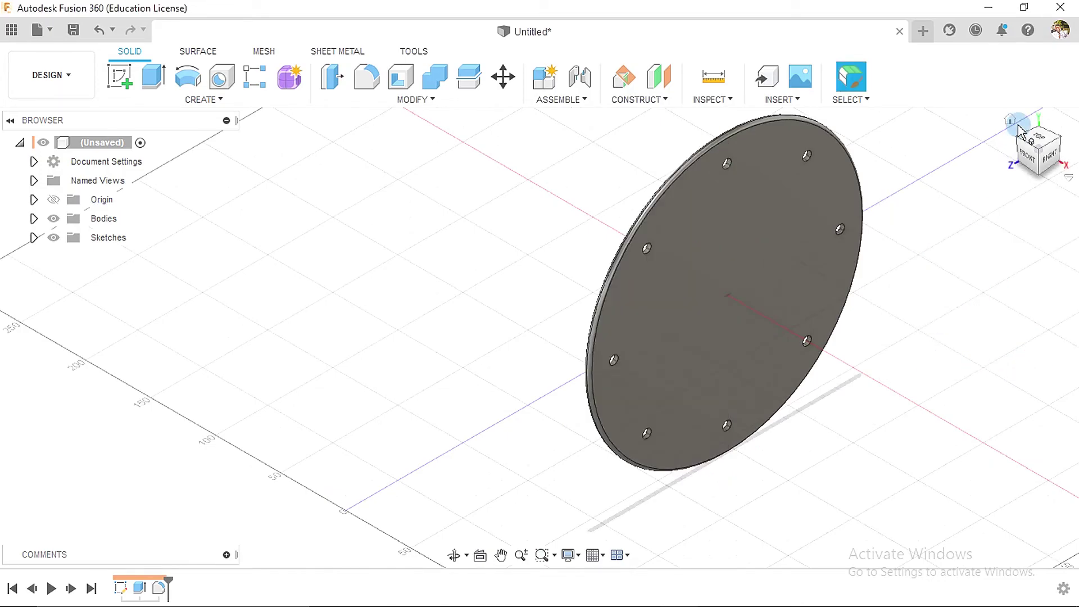
{"action": "left_click", "coordinate": [1012, 121]}
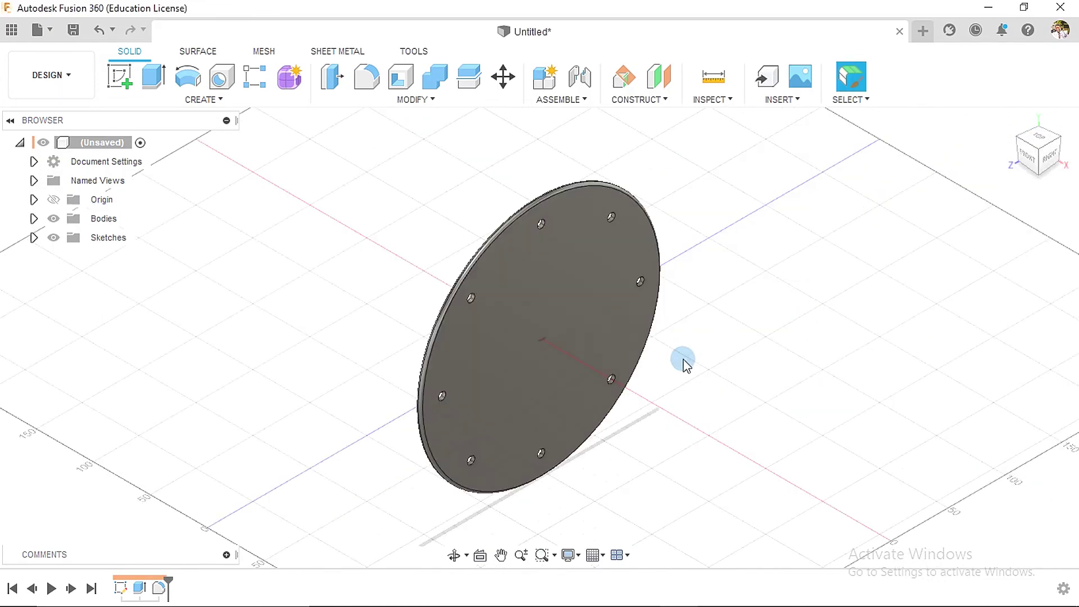